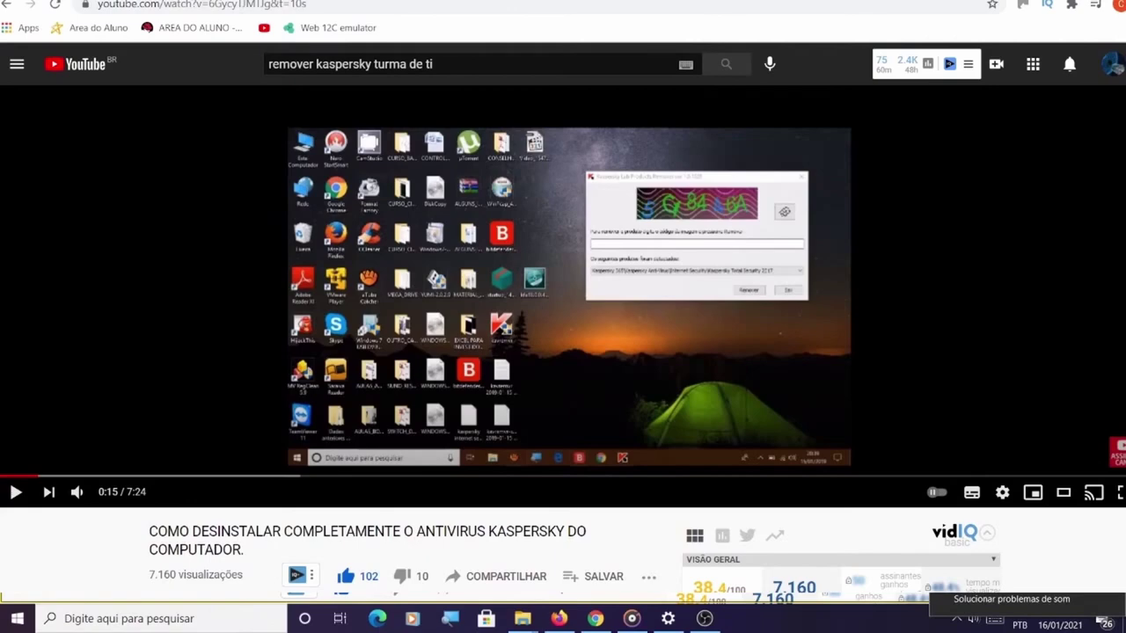
left_click(80, 547)
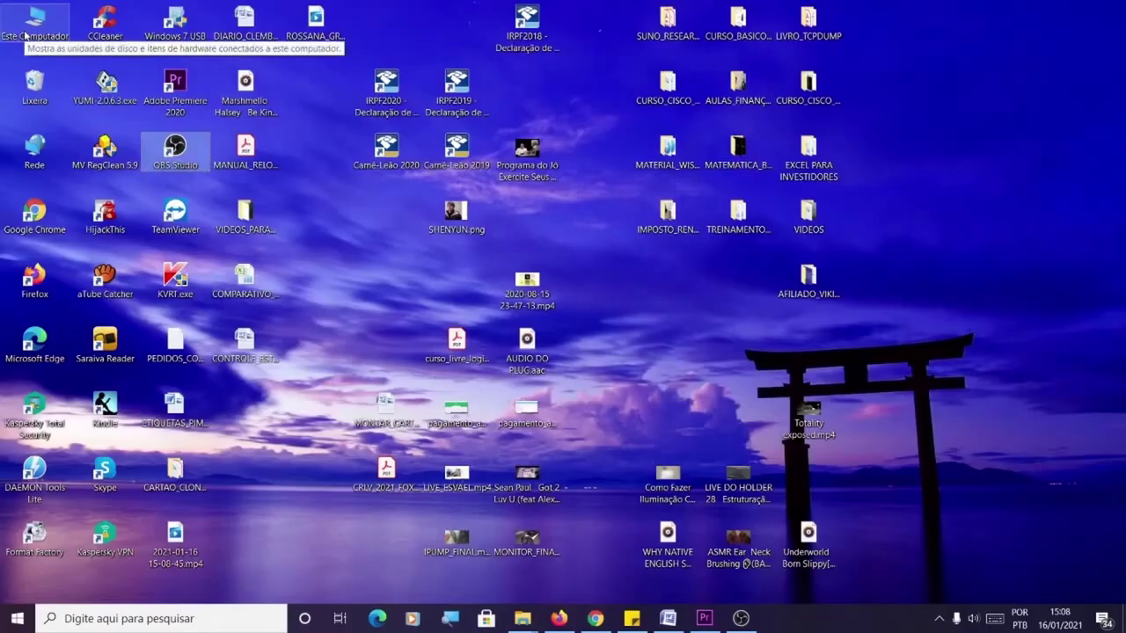
Open the management console for Este Computador, display Gerenciador de Dispositivos and collapse the Dispositivos de Interface Humana category.
left_click(50, 29)
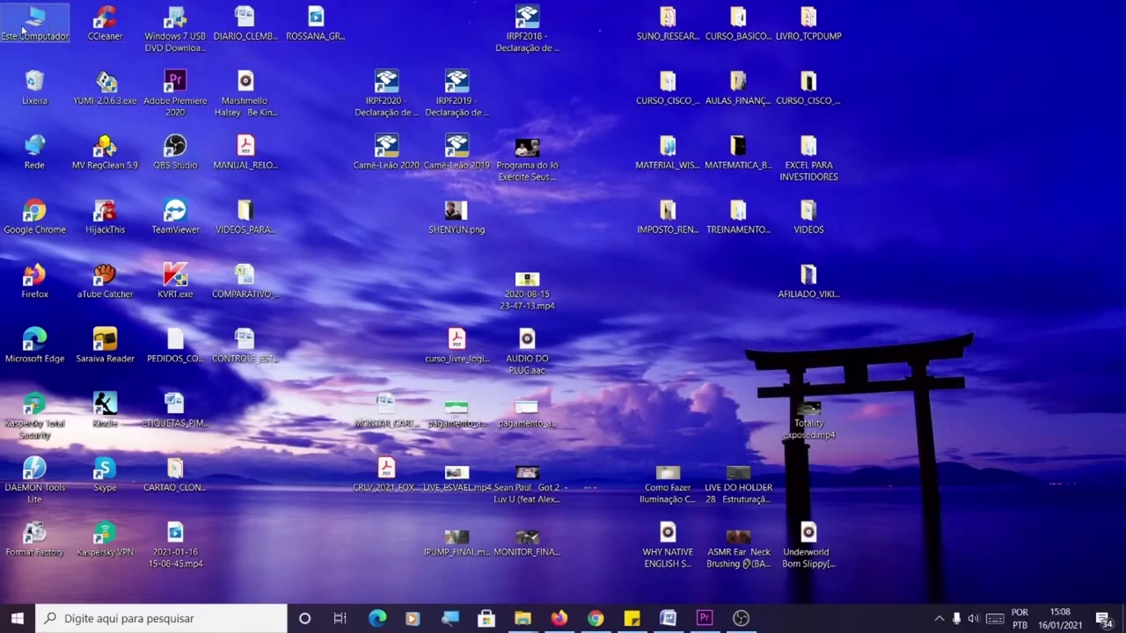
right_click(31, 28)
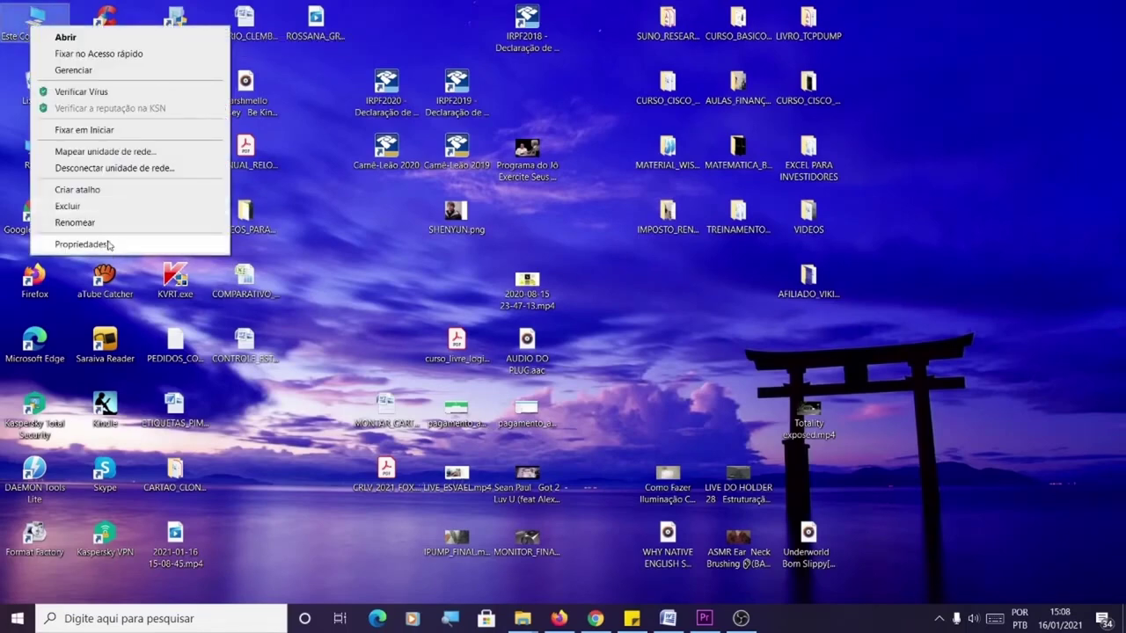
left_click(109, 70)
mouse_move(109, 79)
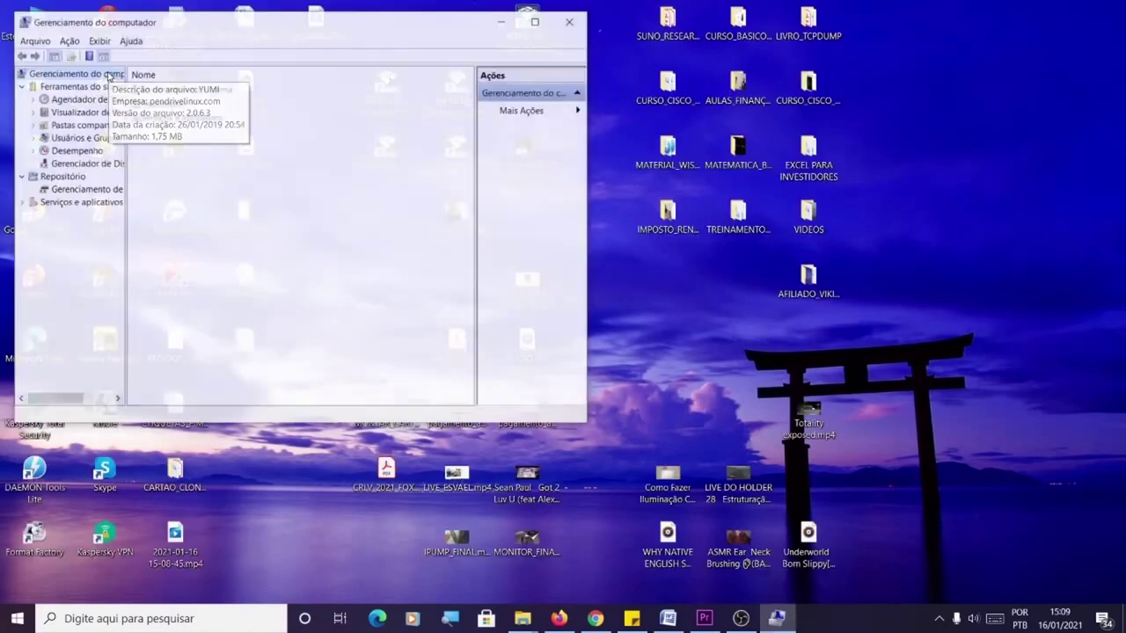
left_click(79, 164)
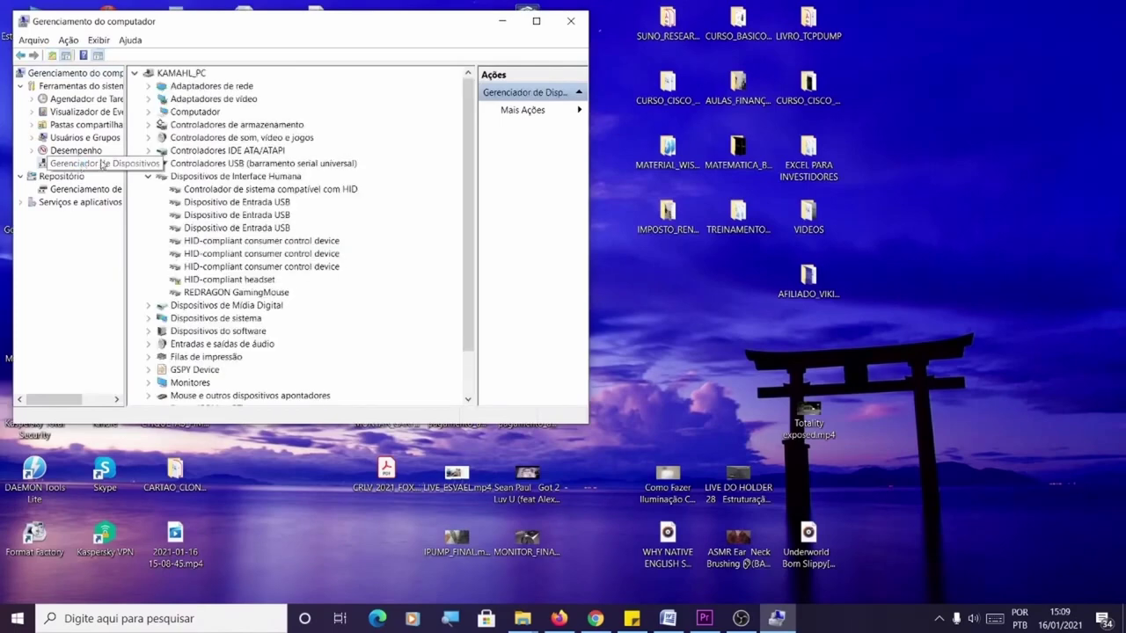
left_click(149, 176)
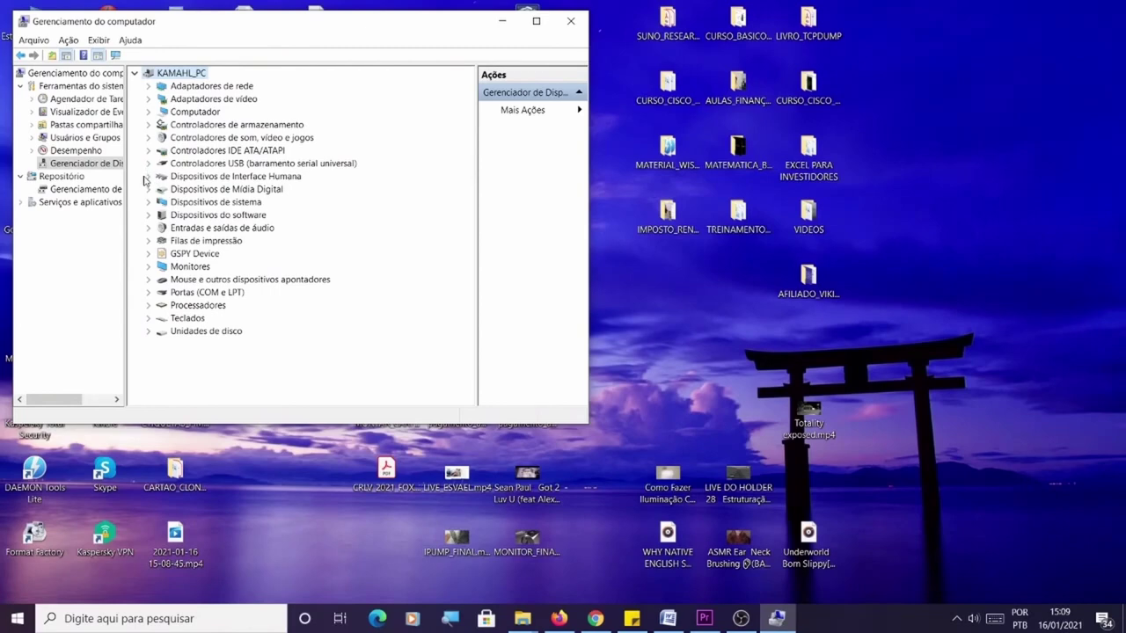
Try to uninstall the Alto-falantes (Realtek High Definition Audio) device under Entradas e saídas de áudio from its driver properties.
left_click(151, 230)
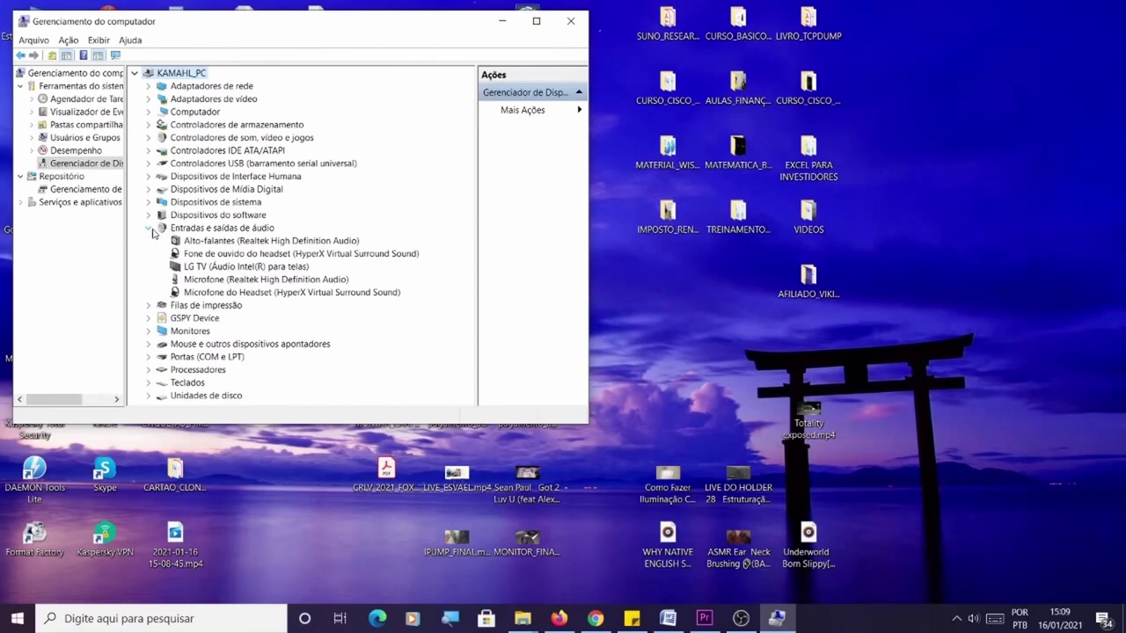
right_click(242, 241)
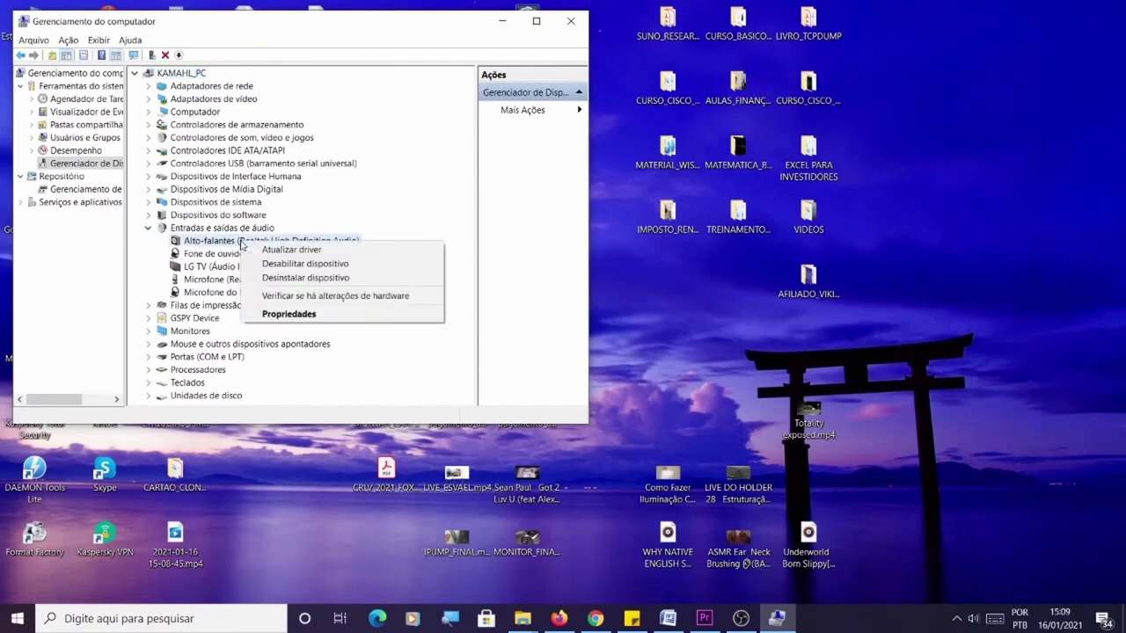
left_click(321, 320)
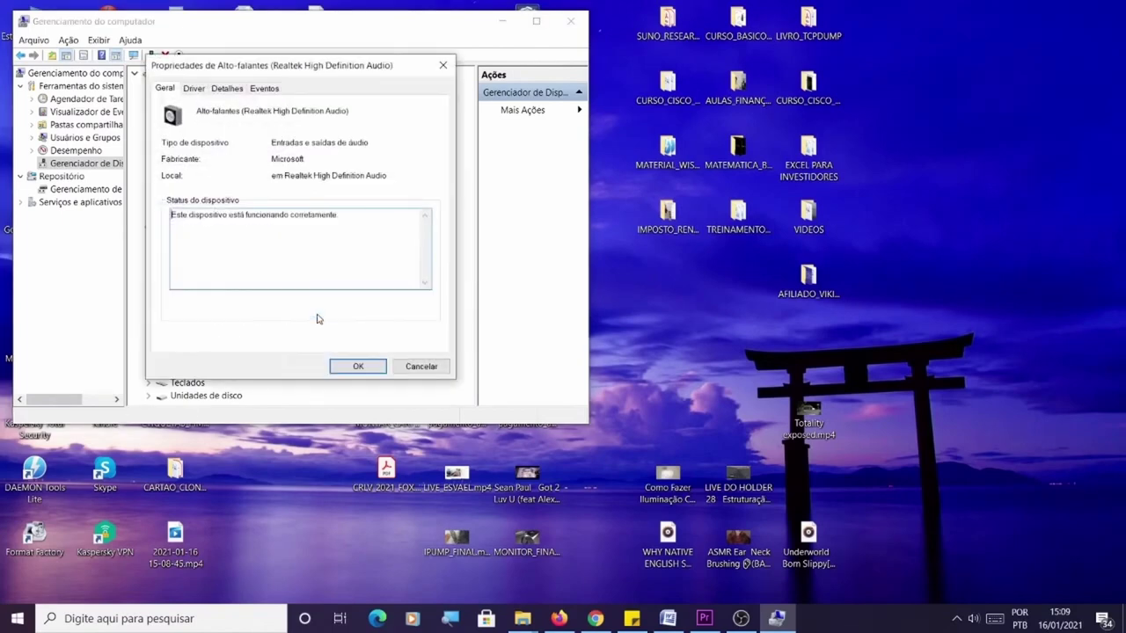
left_click(193, 91)
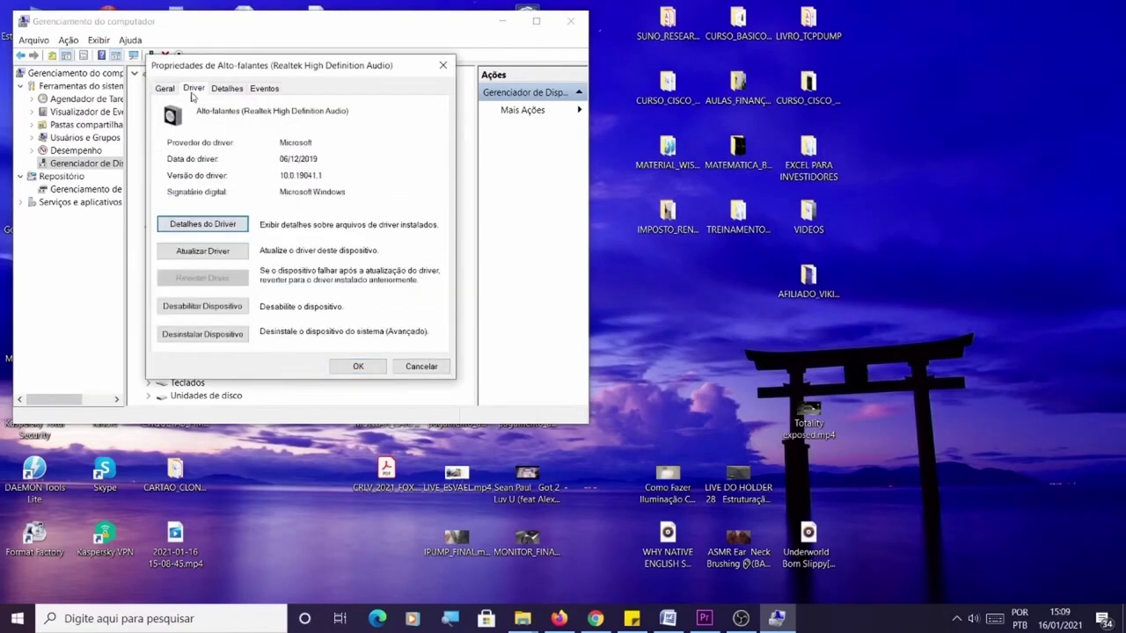
left_click(188, 334)
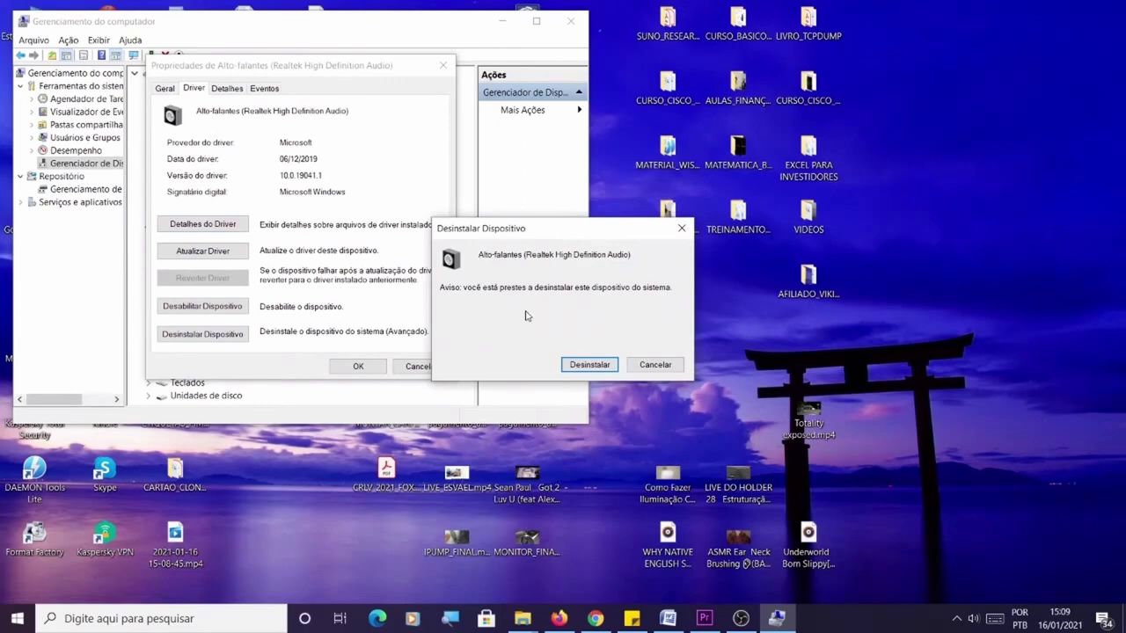
left_click(602, 366)
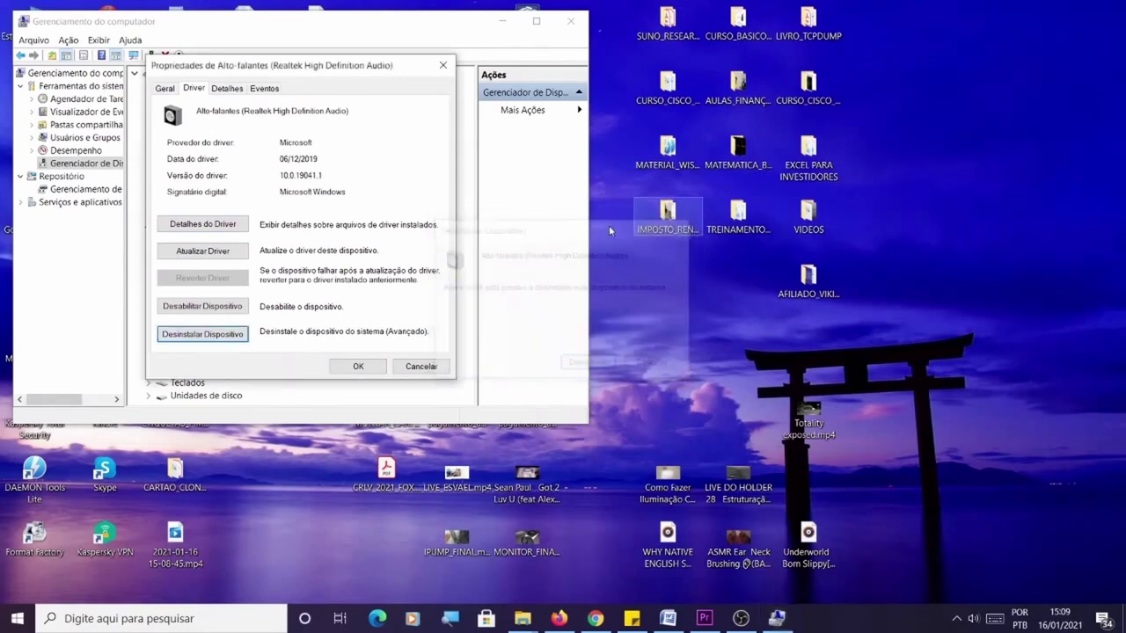
left_click(442, 65)
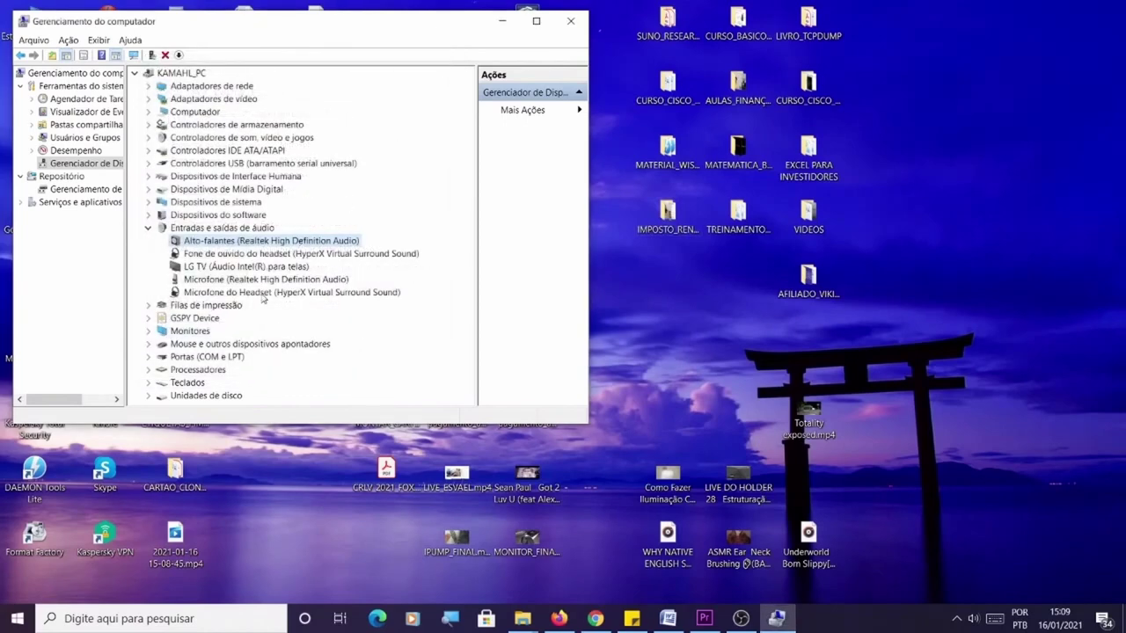
left_click(149, 228)
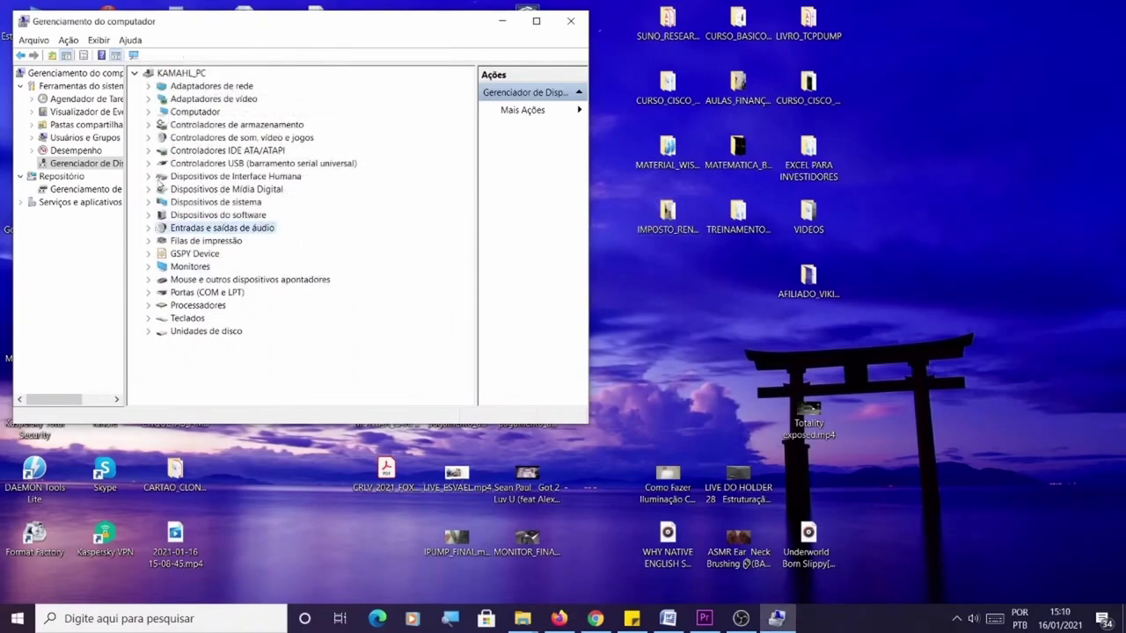
Uninstall the HID-compliant headset under Dispositivos de Interface Humana from its driver properties.
left_click(148, 176)
left_click(244, 280)
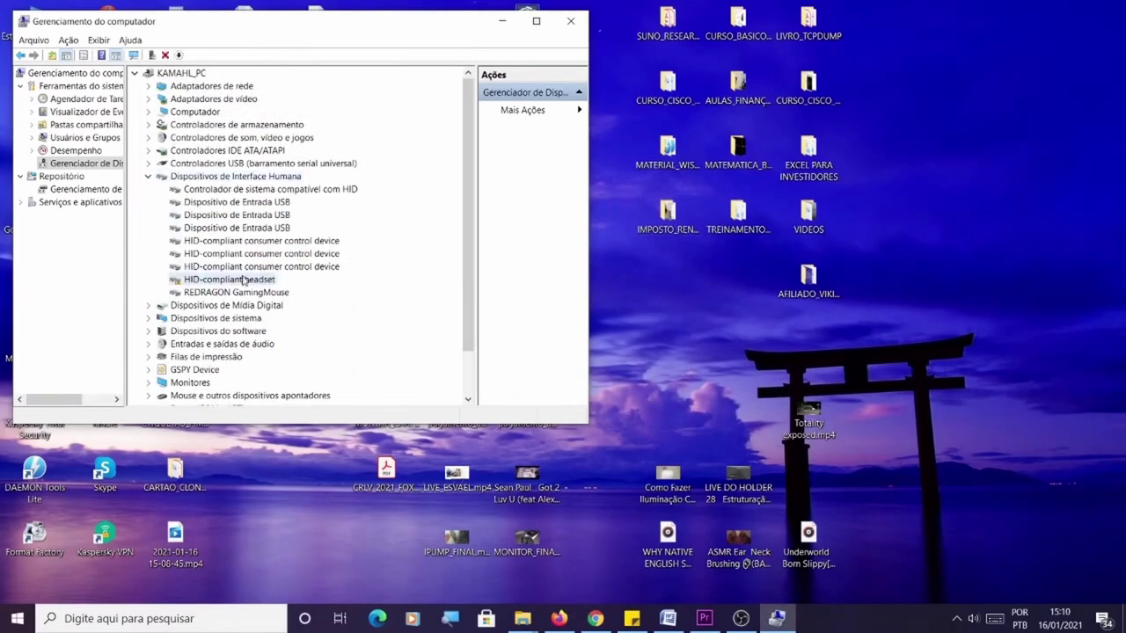
right_click(245, 280)
left_click(272, 352)
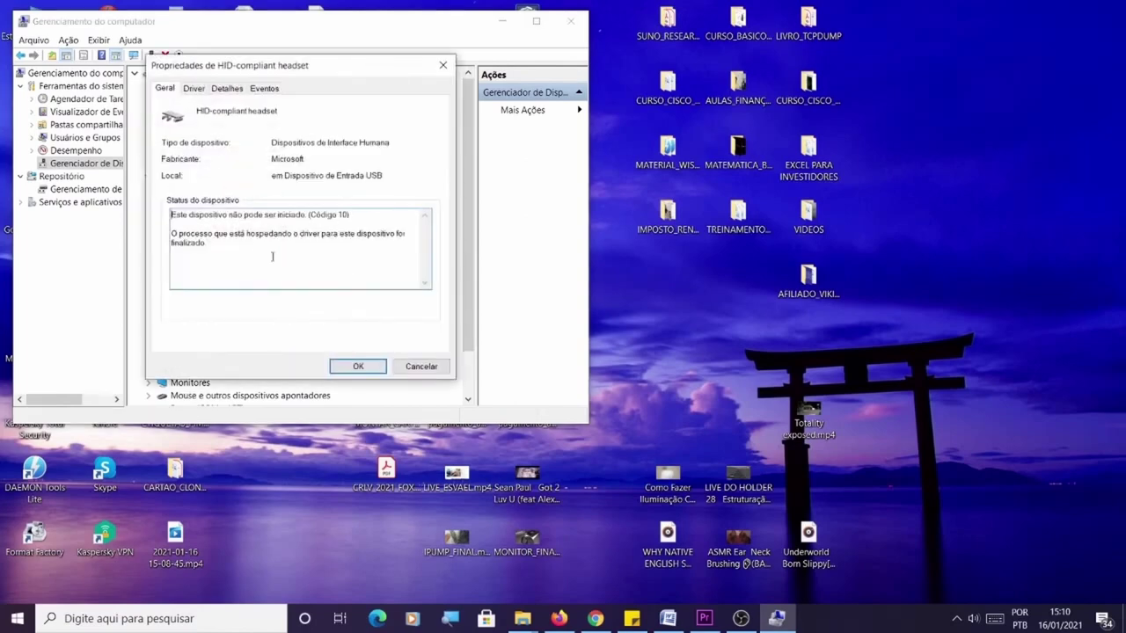
left_click(195, 89)
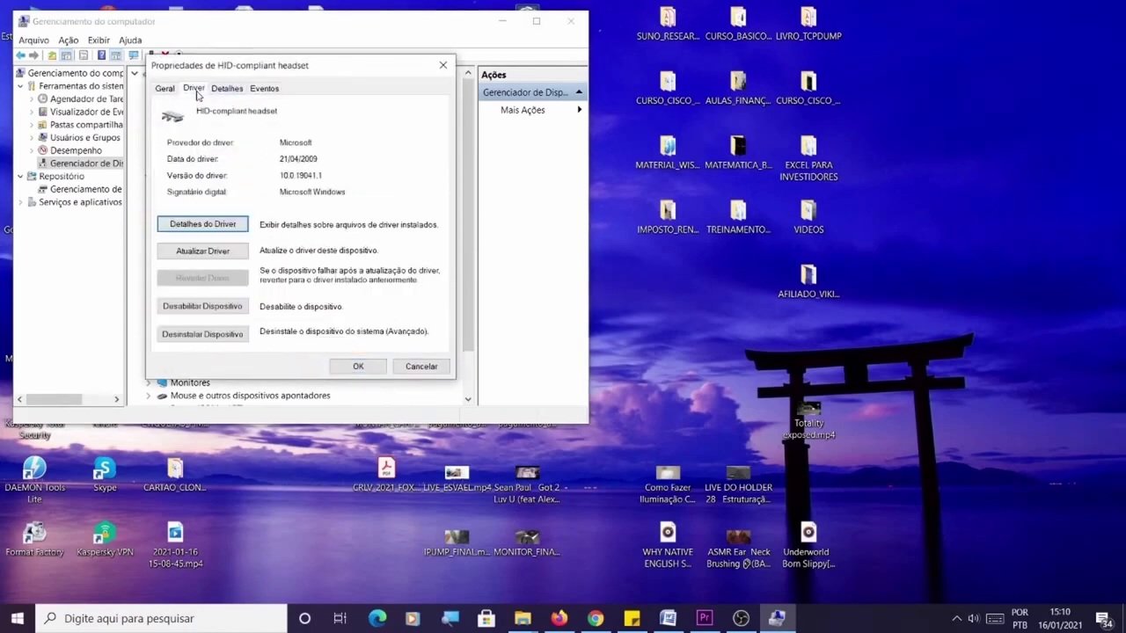
left_click(200, 335)
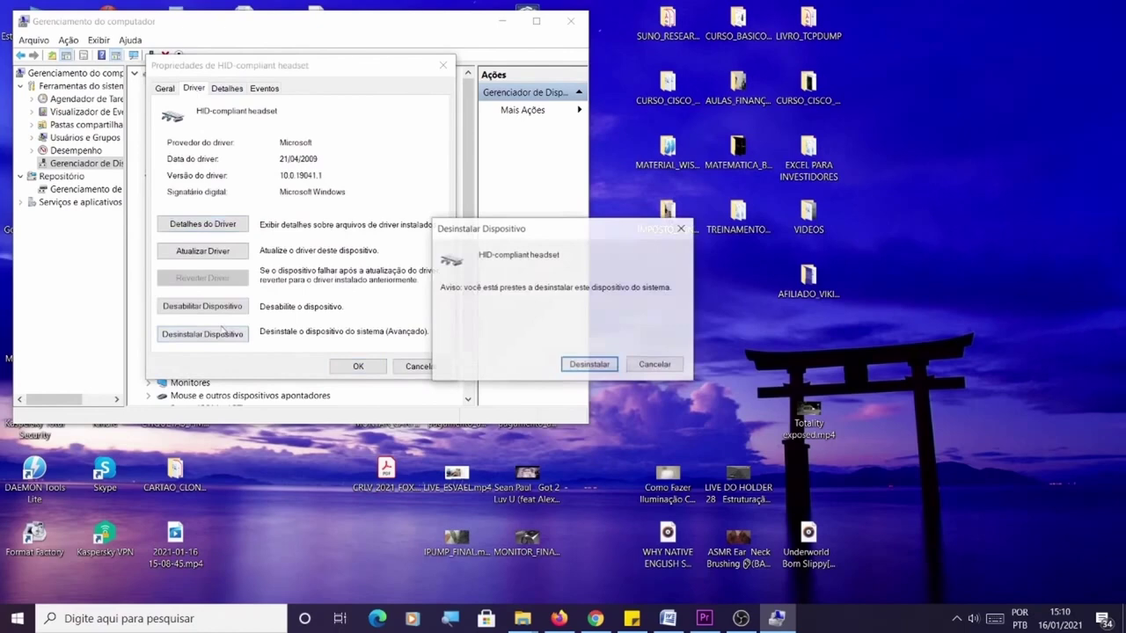
left_click(568, 366)
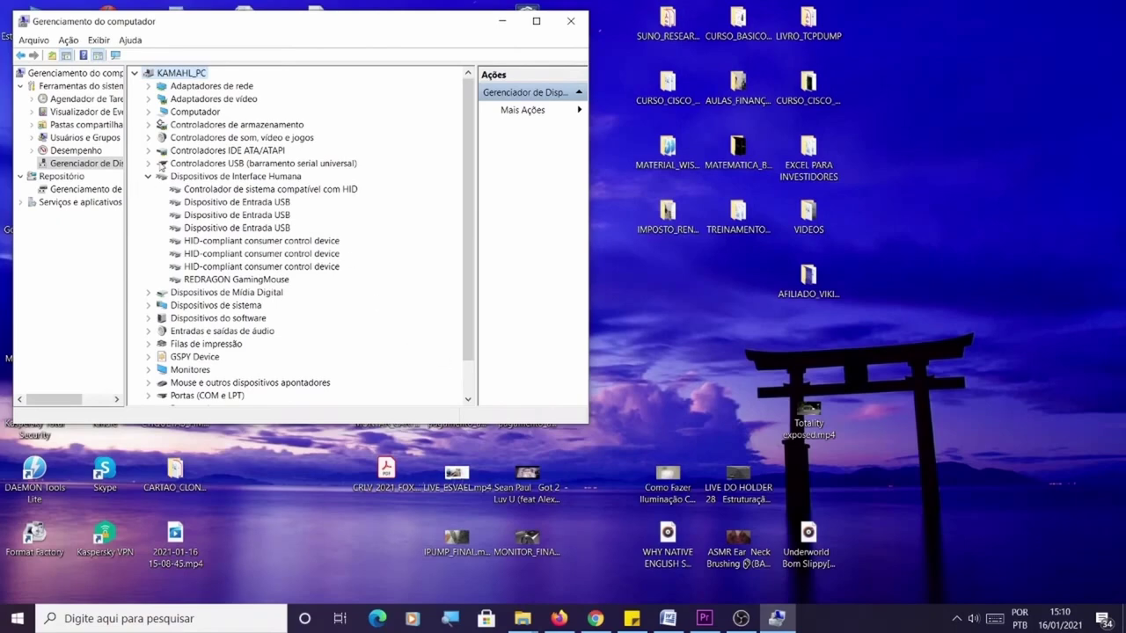
left_click(151, 177)
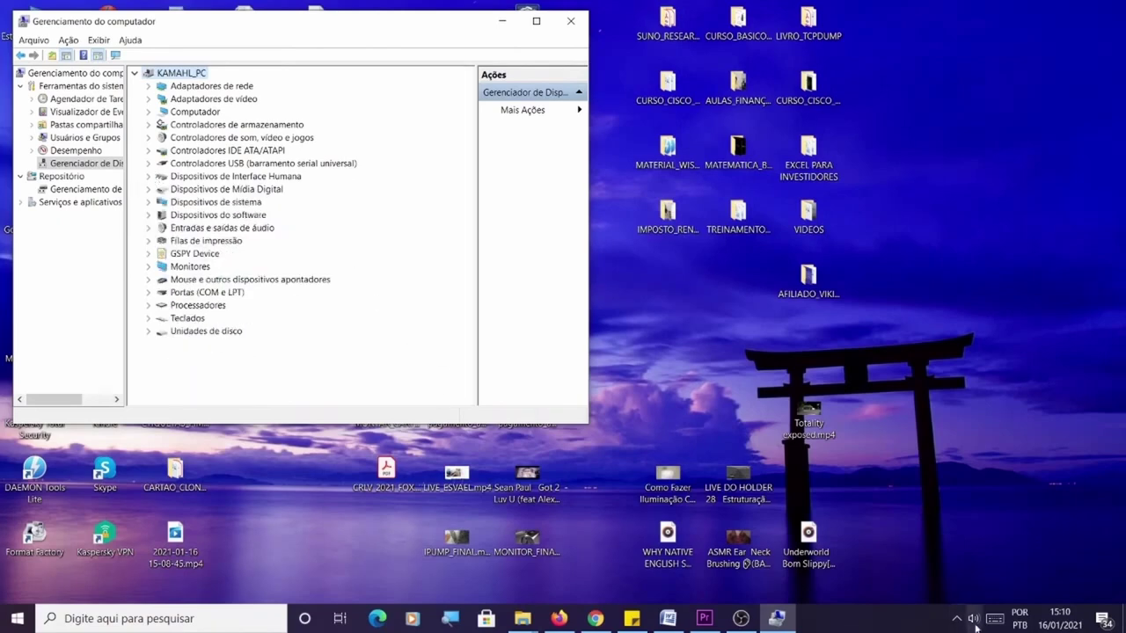
Scan the whole computer for hardware changes, then check Dispositivos de Interface Humana for the headset and minimize the window.
right_click(186, 74)
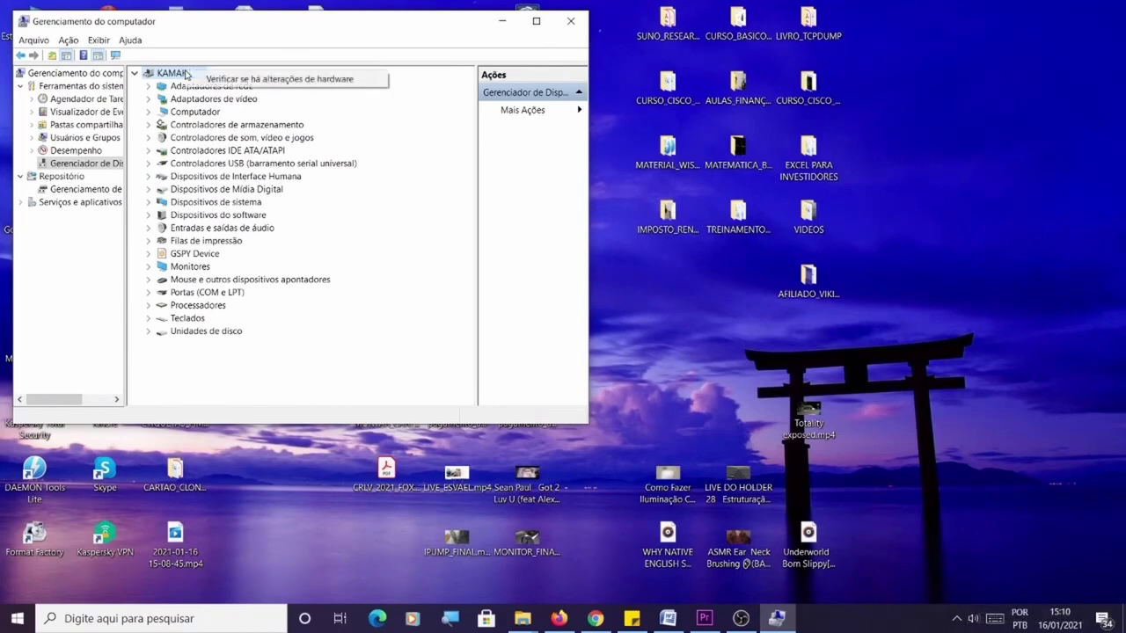
left_click(270, 80)
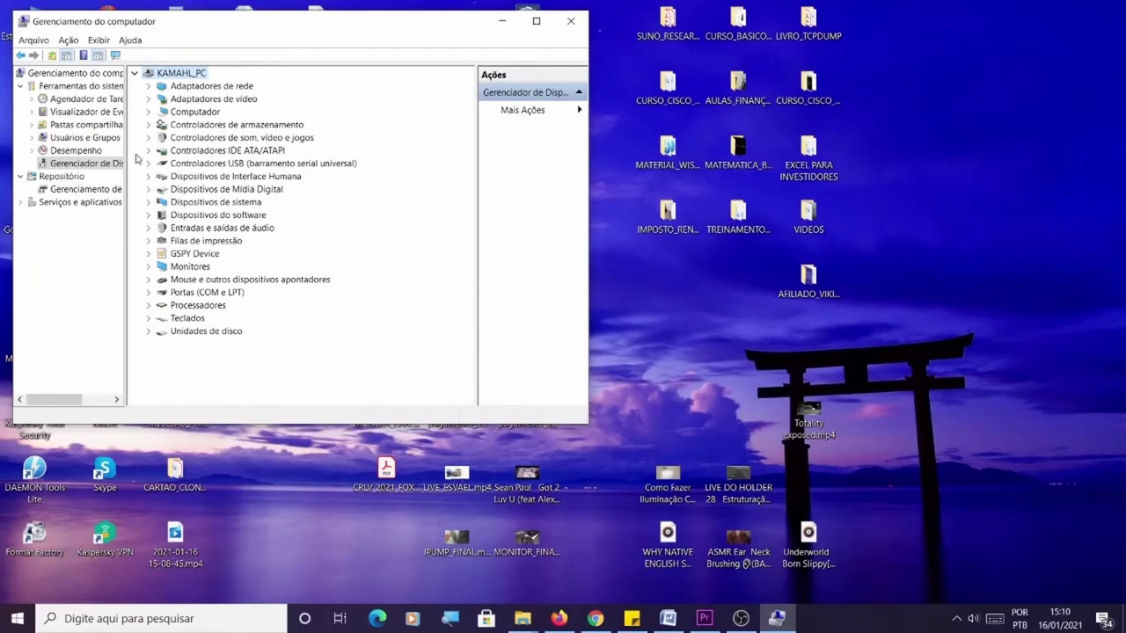
left_click(149, 177)
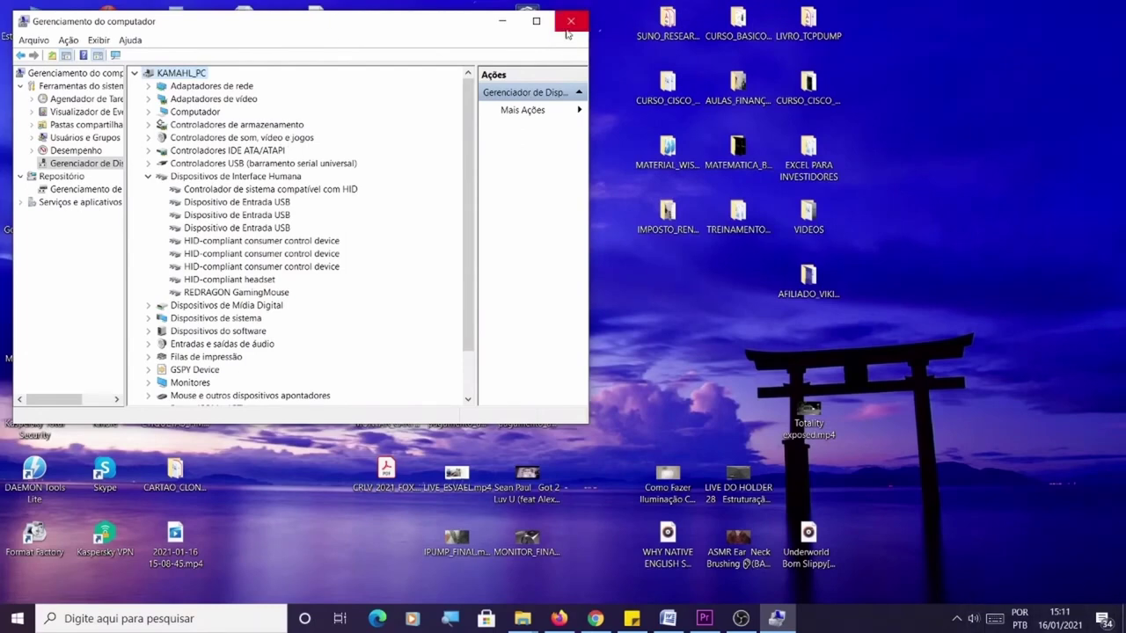
left_click(502, 21)
Open the Serviços application and check the startup type and status in the Áudio do Windows service's properties.
left_click(158, 619)
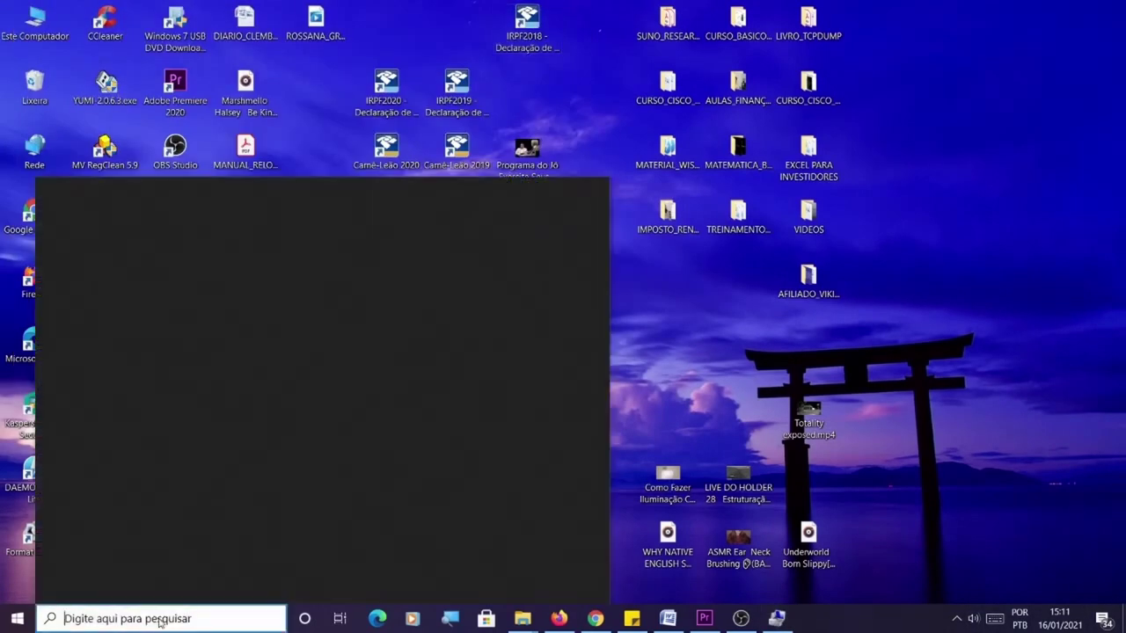
type("serviço")
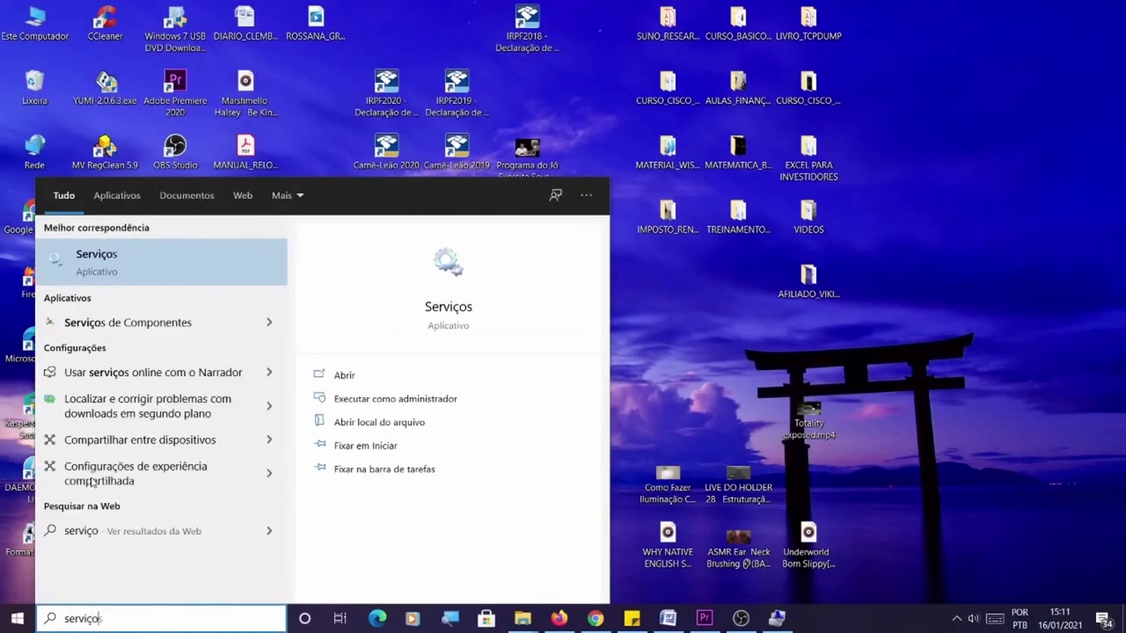
key("Escape")
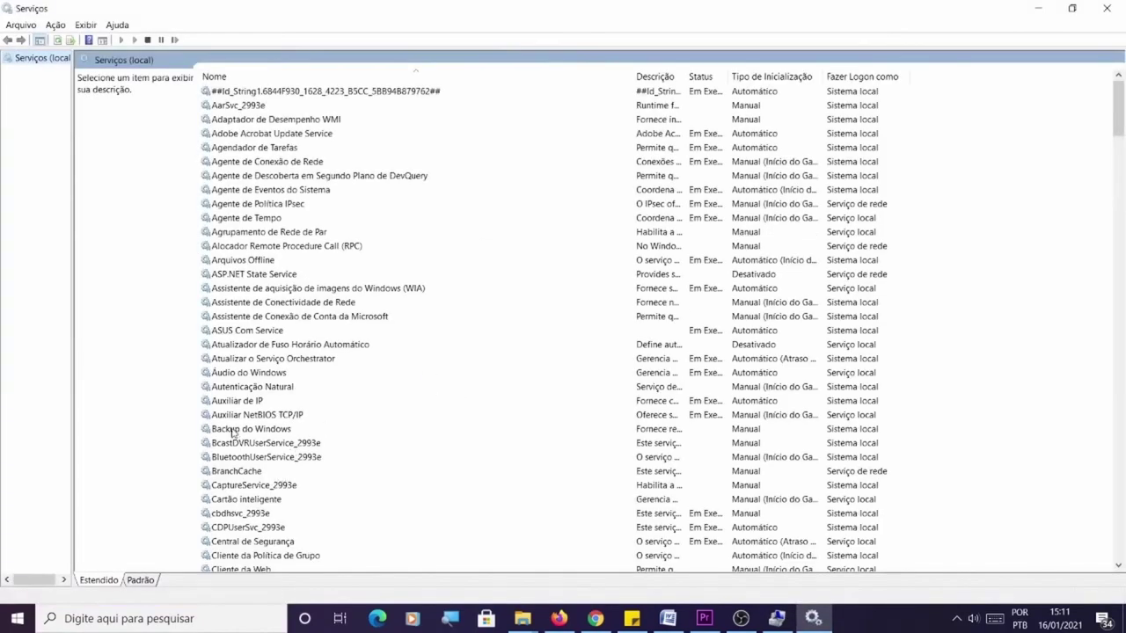
double_click(263, 373)
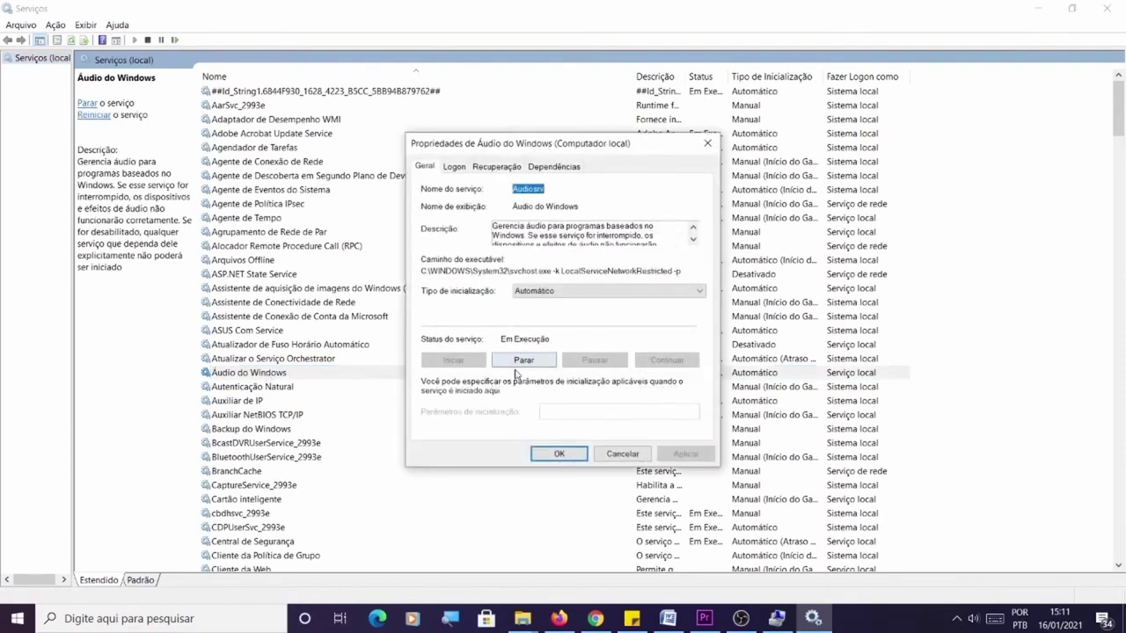
left_click(561, 454)
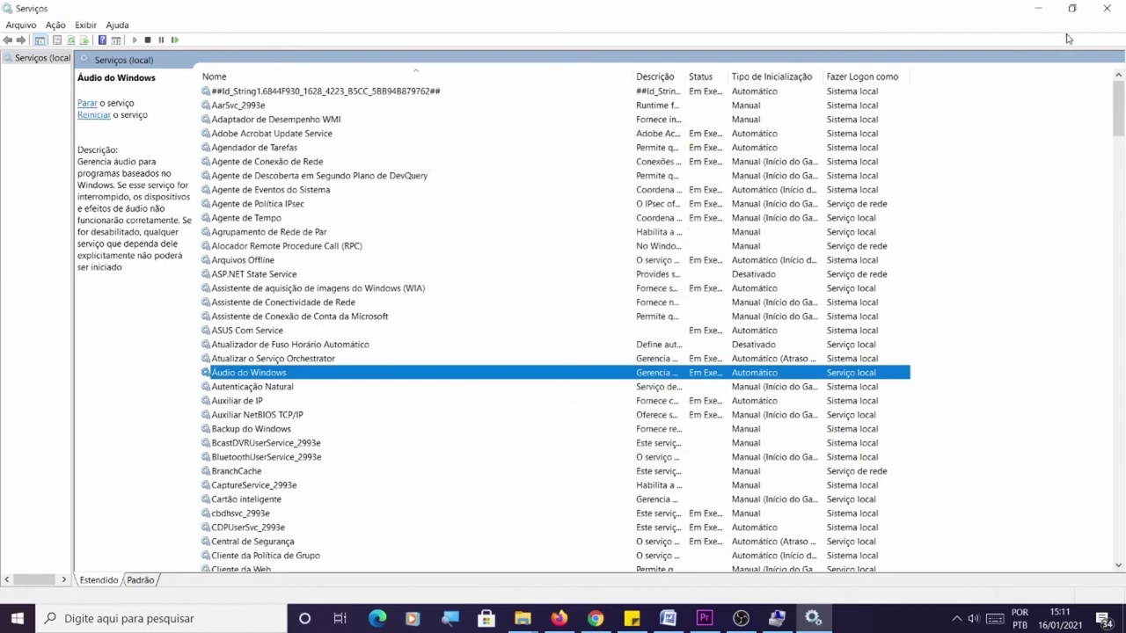